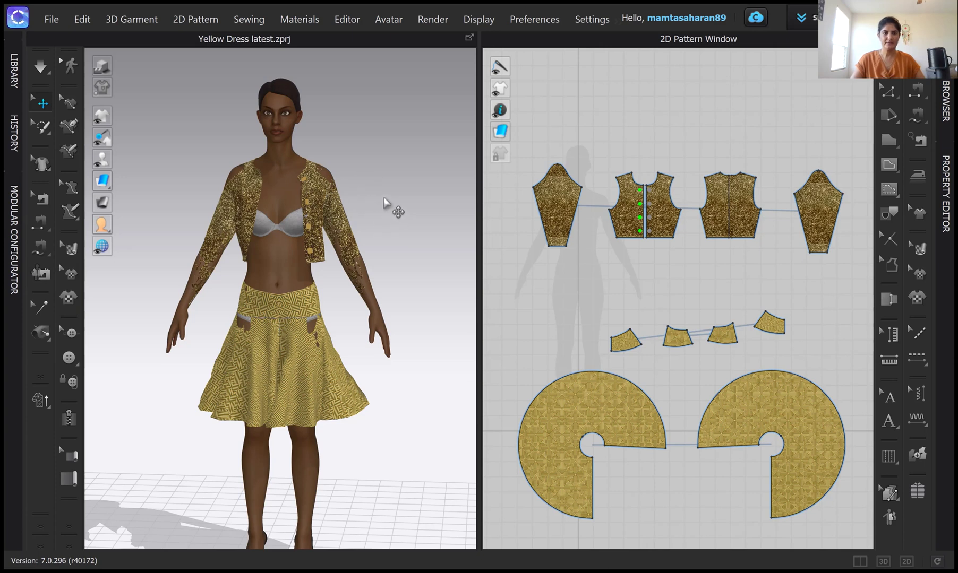
# View the outfit from the side and front, then switch garments to Mesh display (Alt+5).
pyautogui.moveTo(386, 205)
pyautogui.mouseDown(button='right')
pyautogui.moveTo(314, 187)
pyautogui.moveTo(380, 187)
pyautogui.mouseUp(button='right')
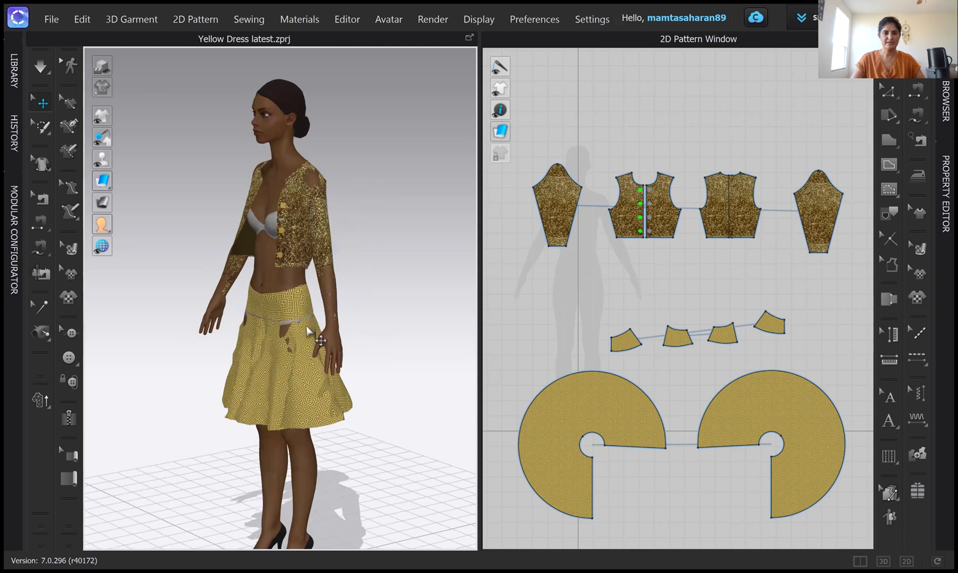
pyautogui.press('2')
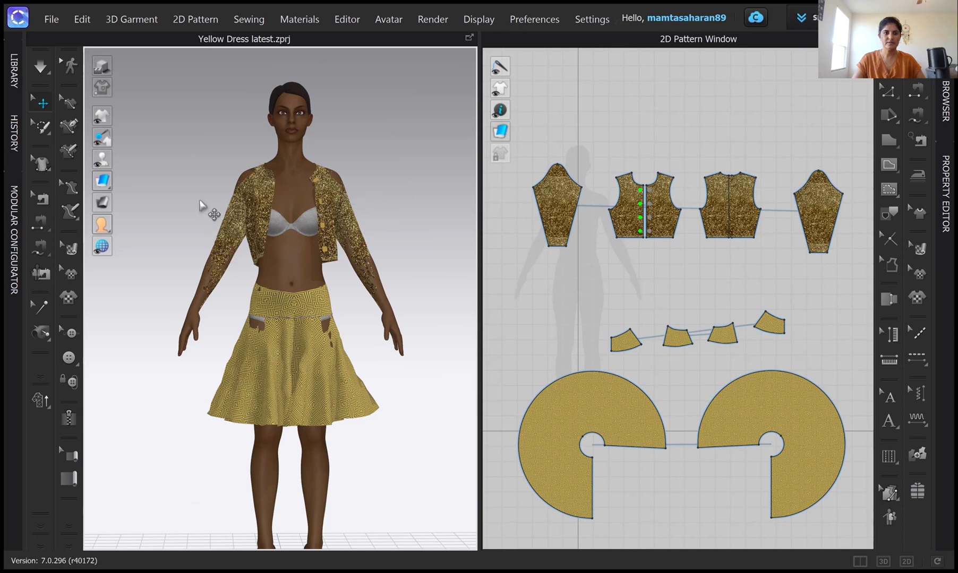
pyautogui.moveTo(102, 181)
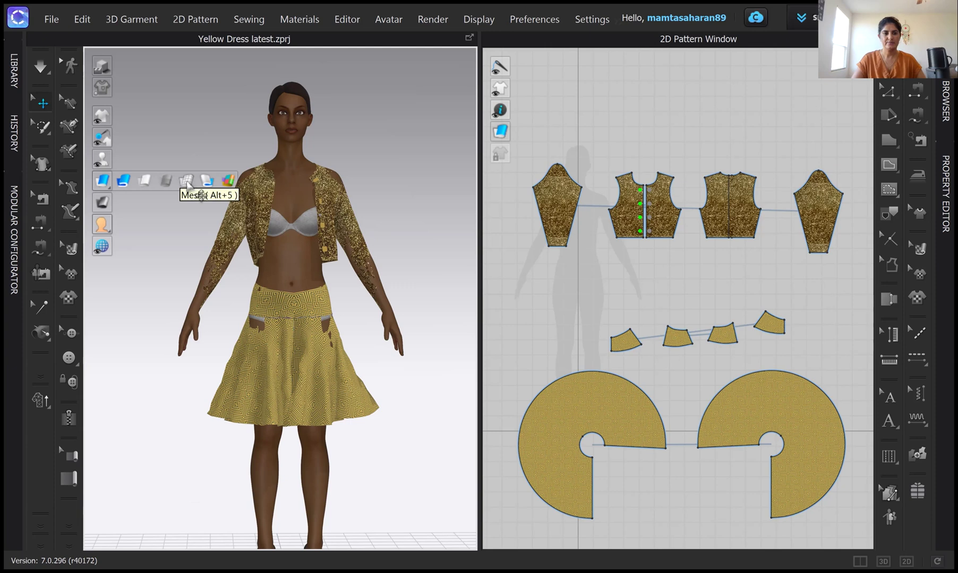
pyautogui.click(188, 182)
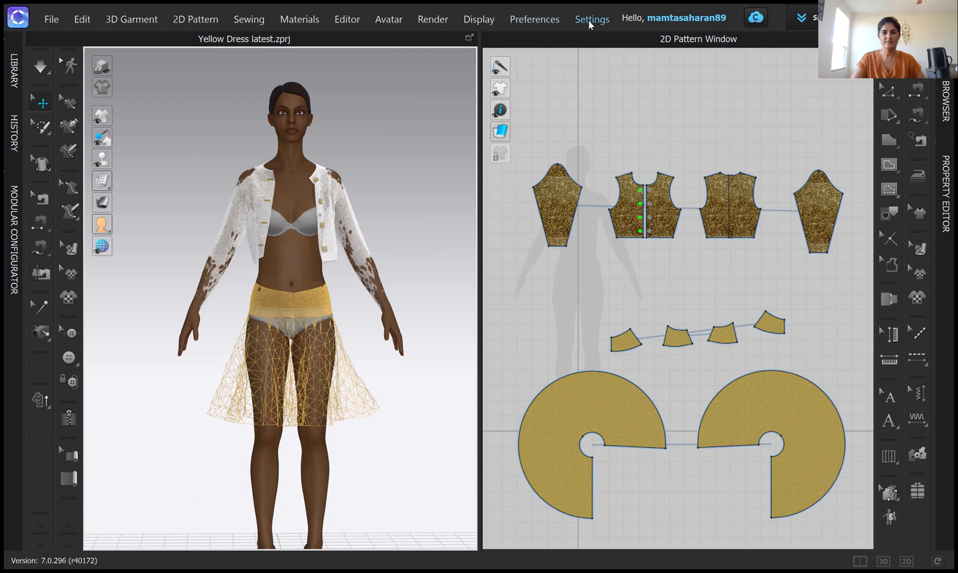
pyautogui.click(588, 22)
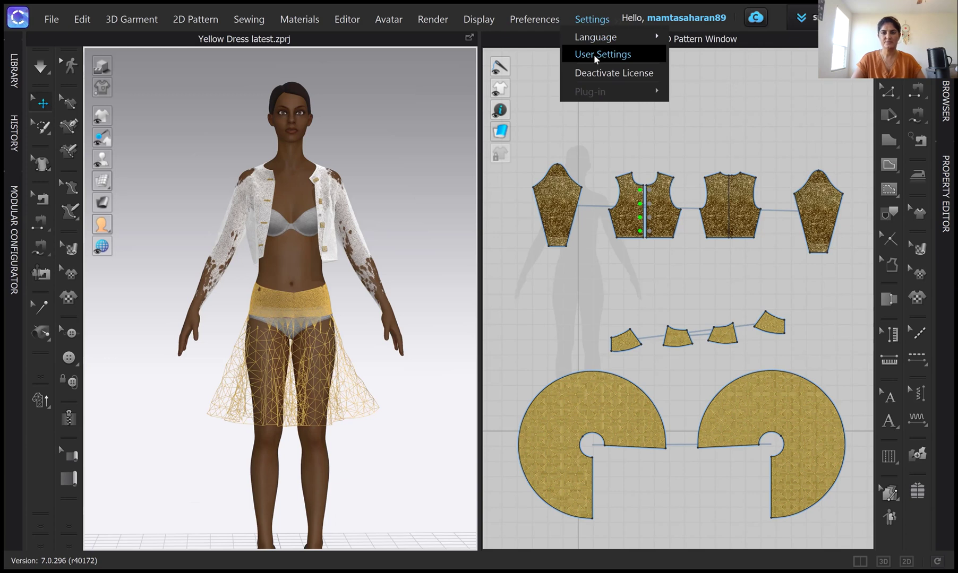
pyautogui.click(593, 54)
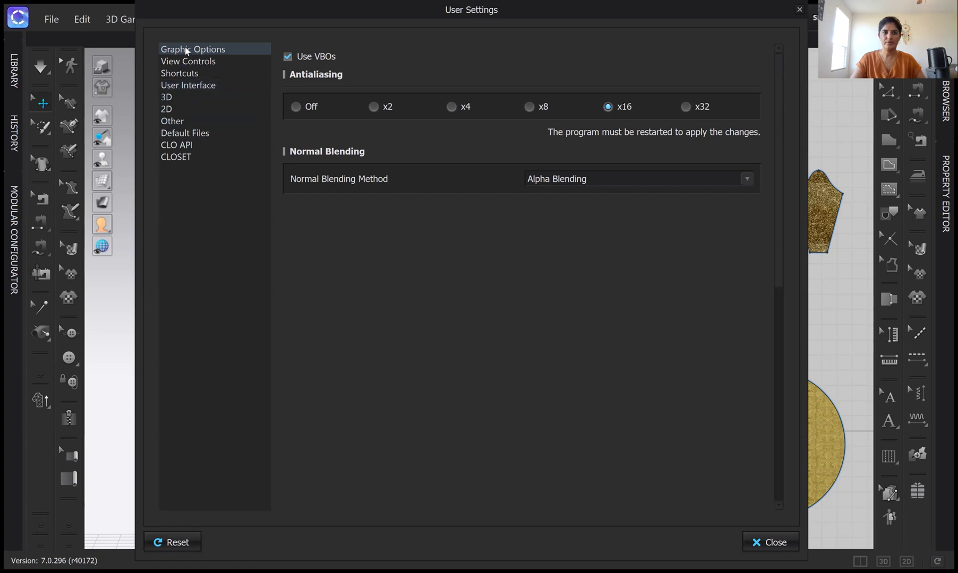
pyautogui.click(177, 98)
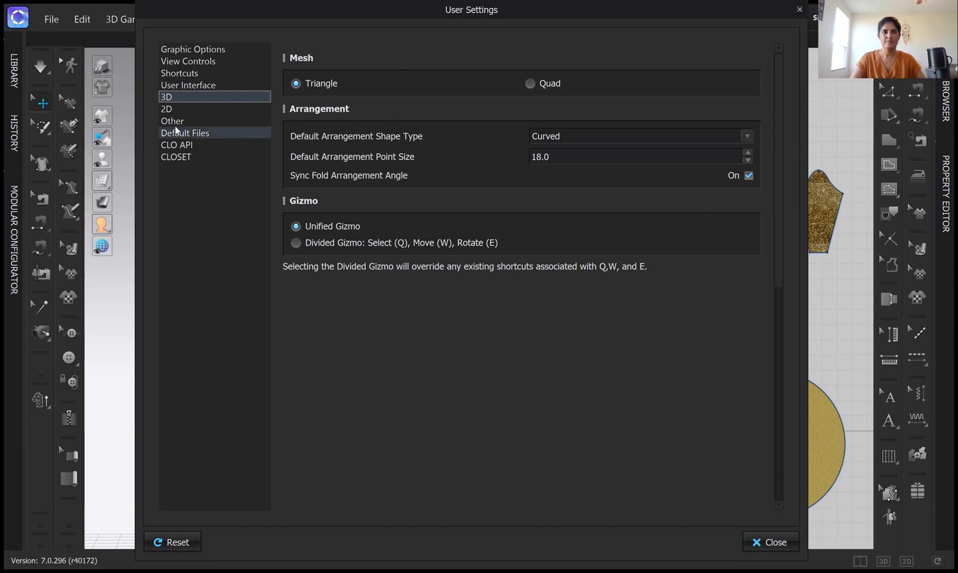
pyautogui.click(179, 113)
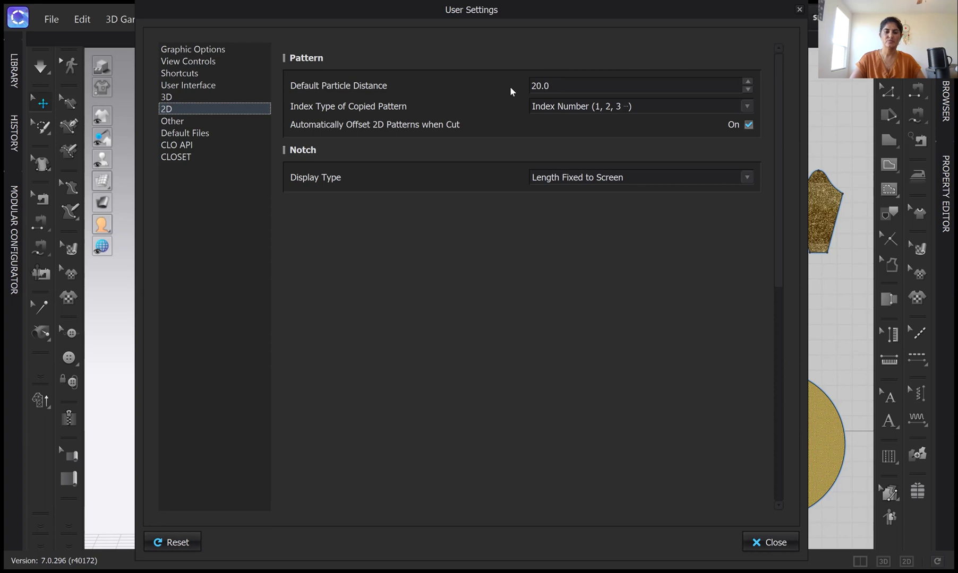
pyautogui.click(774, 543)
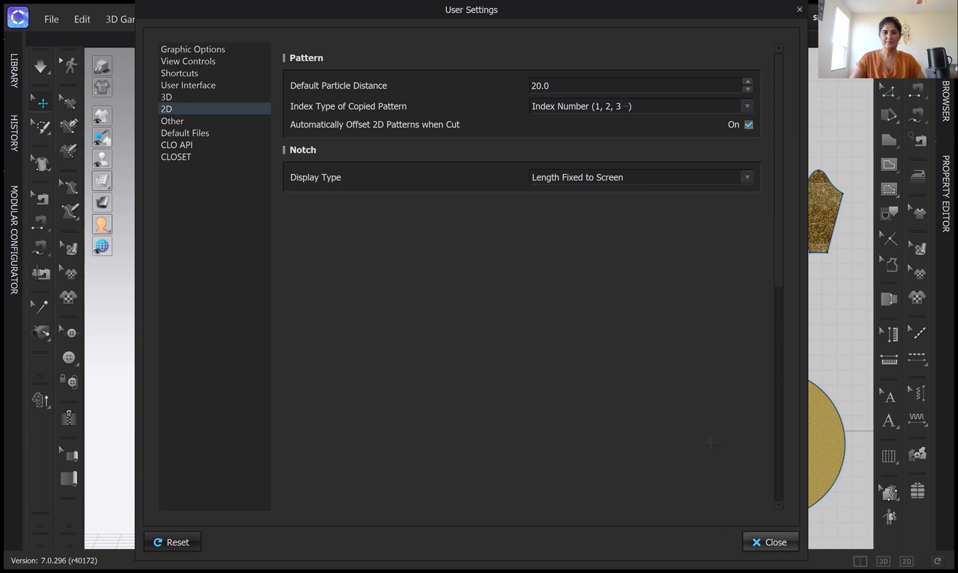
pyautogui.click(774, 542)
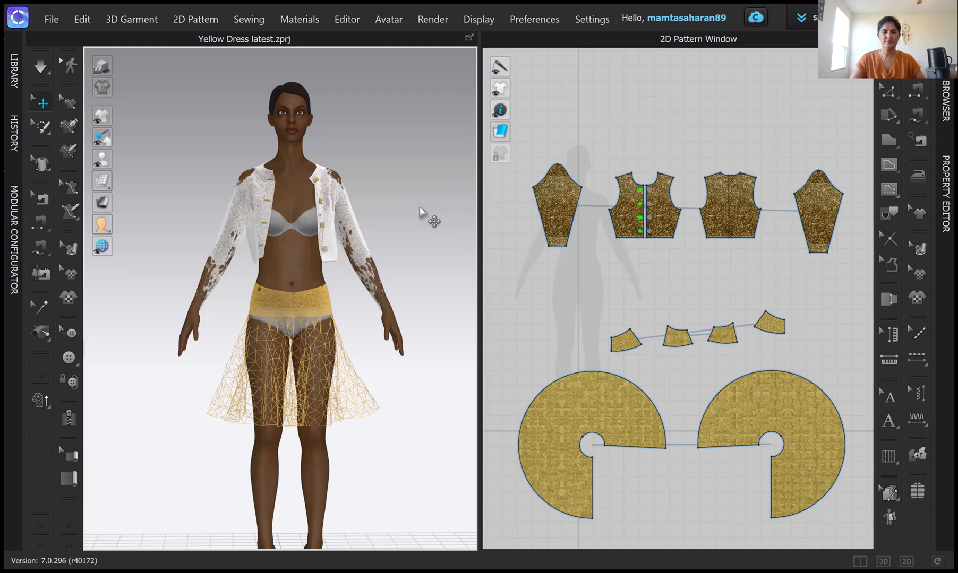
# Inspect properties of the jacket front, right sleeve and right skirt panel, which shows 50 mm particle distance.
pyautogui.click(254, 201)
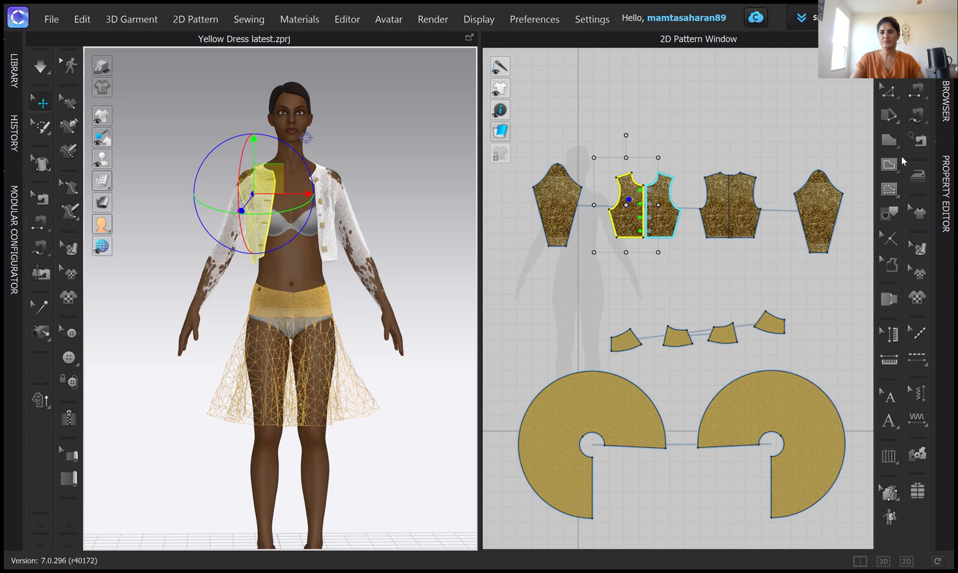
pyautogui.click(945, 193)
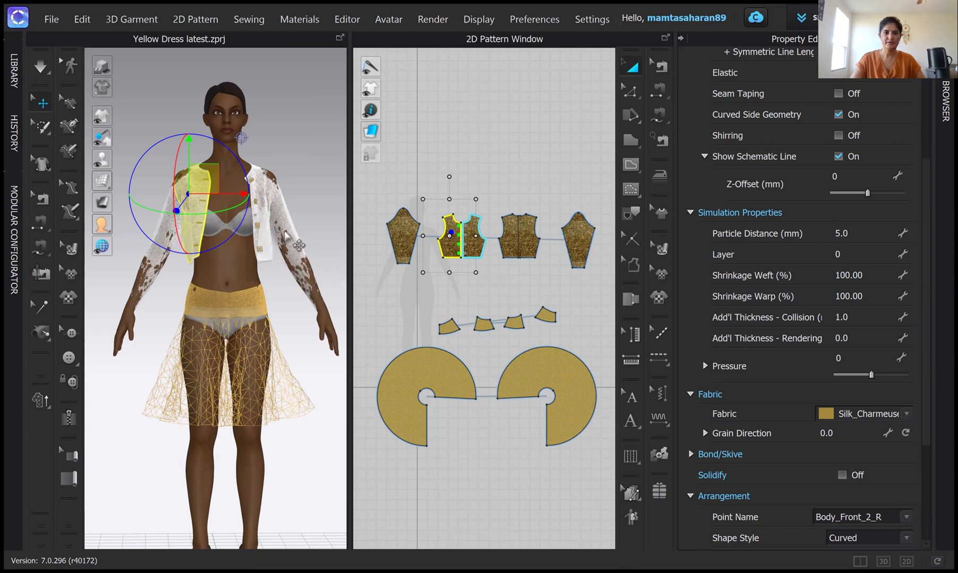
pyautogui.click(277, 209)
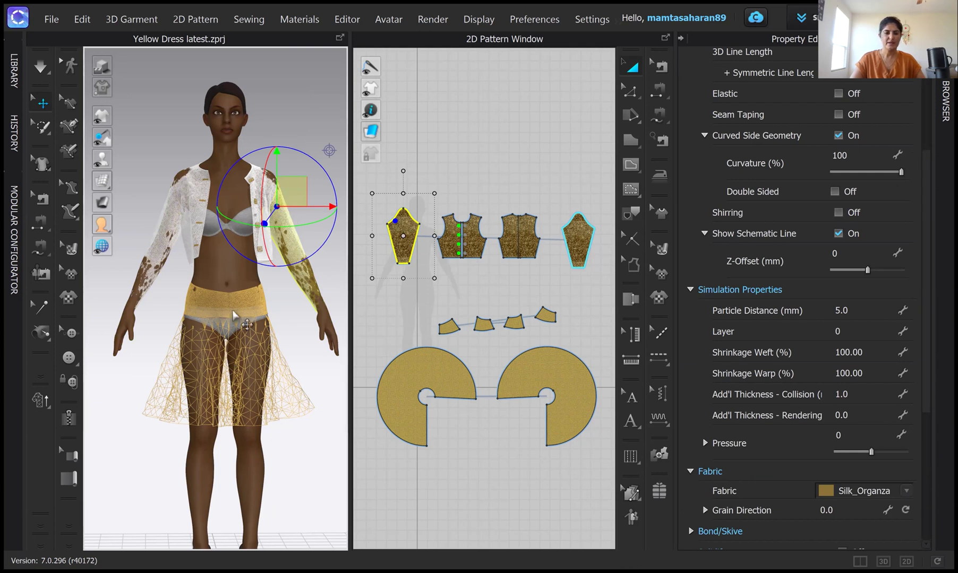
pyautogui.click(246, 321)
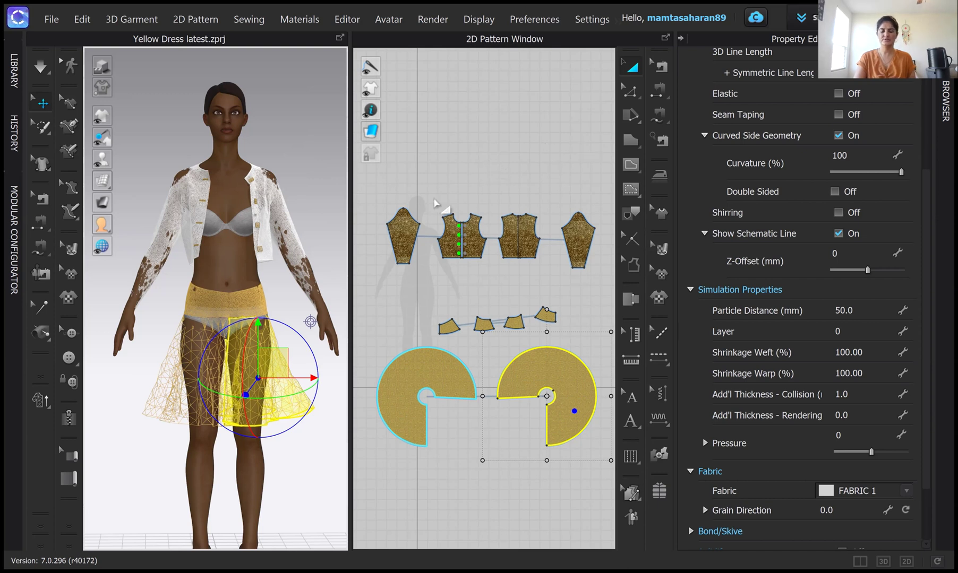
# Change the skirt panel's particle distance from 50 mm to 20 mm.
pyautogui.click(833, 310)
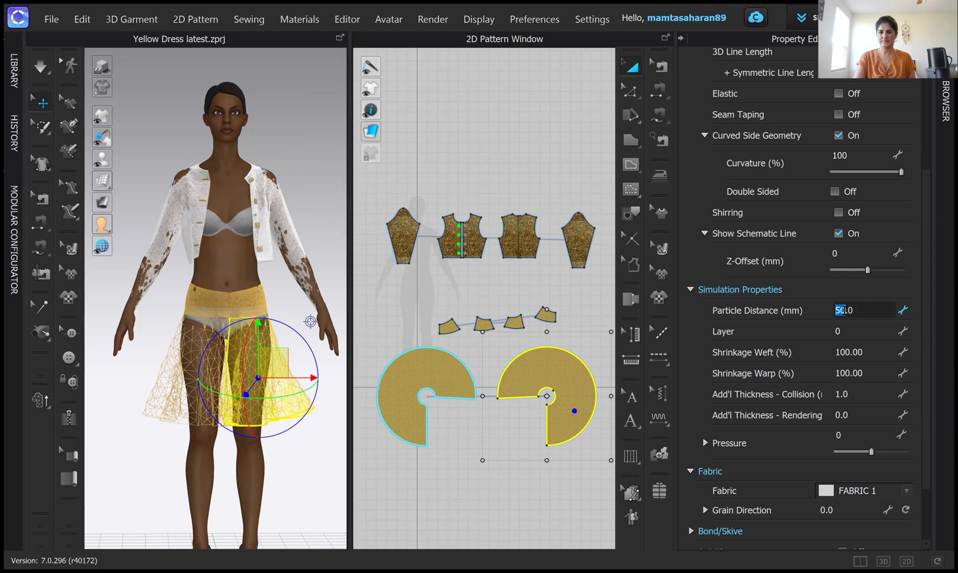
pyautogui.write('20')
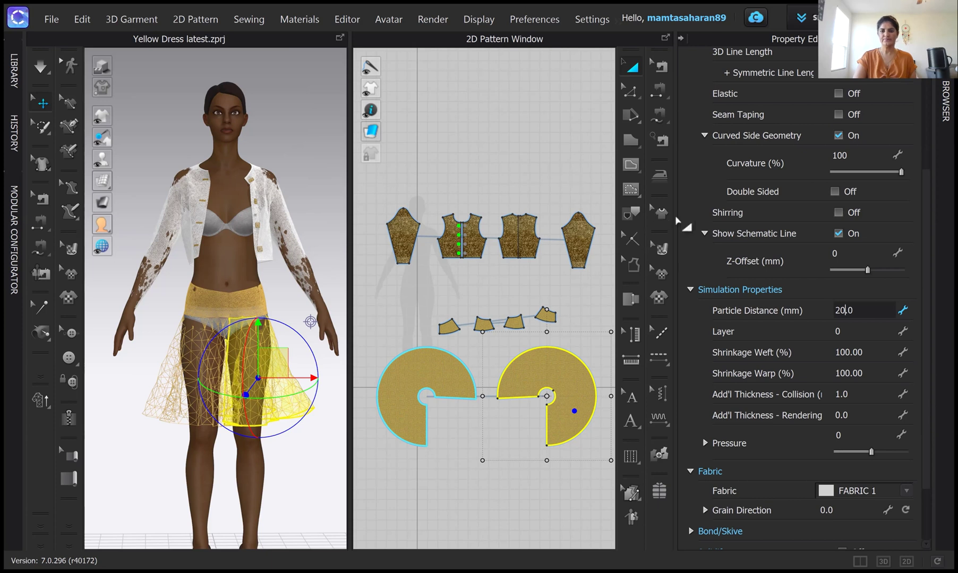
pyautogui.press('Return')
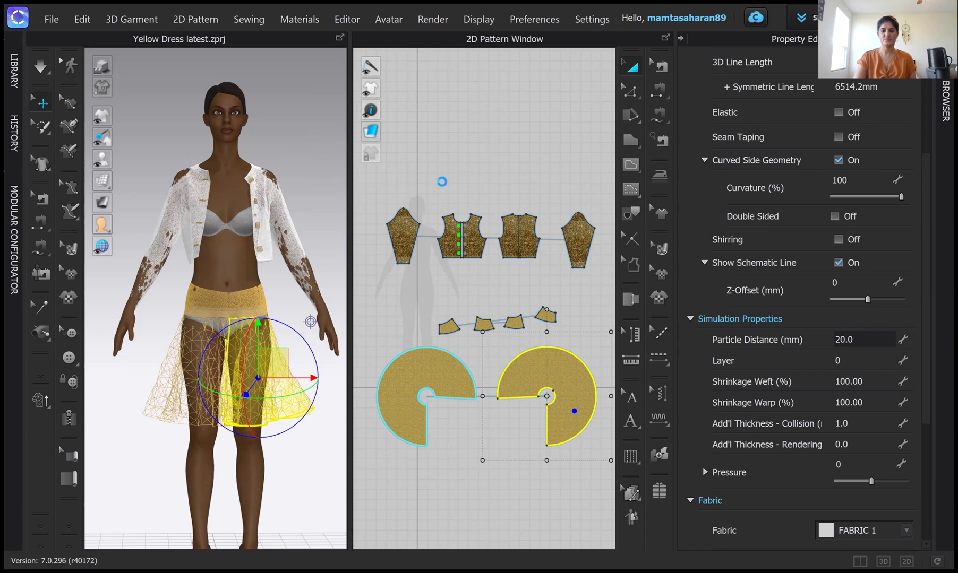
pyautogui.moveTo(552, 273); pyautogui.dragTo(415, 170)
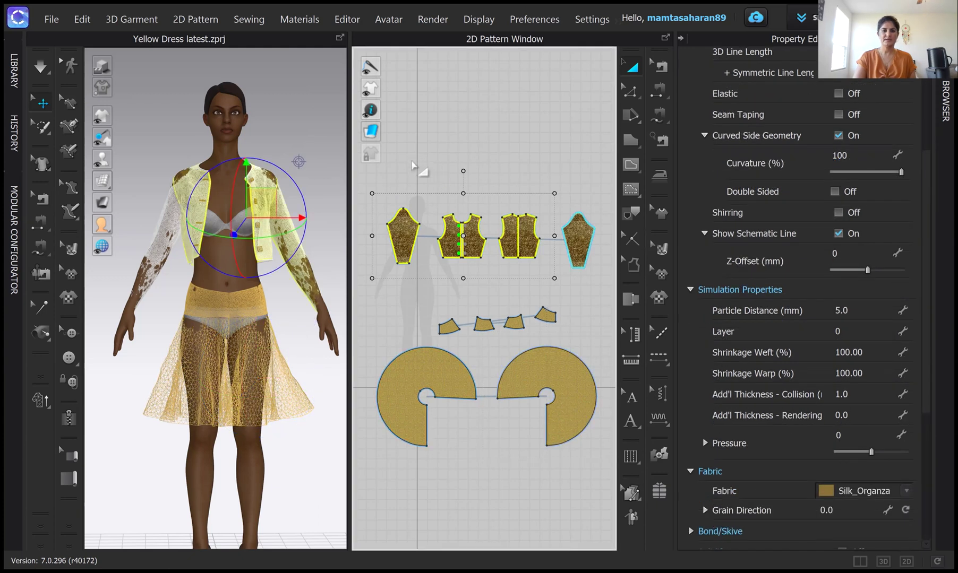
pyautogui.click(415, 171)
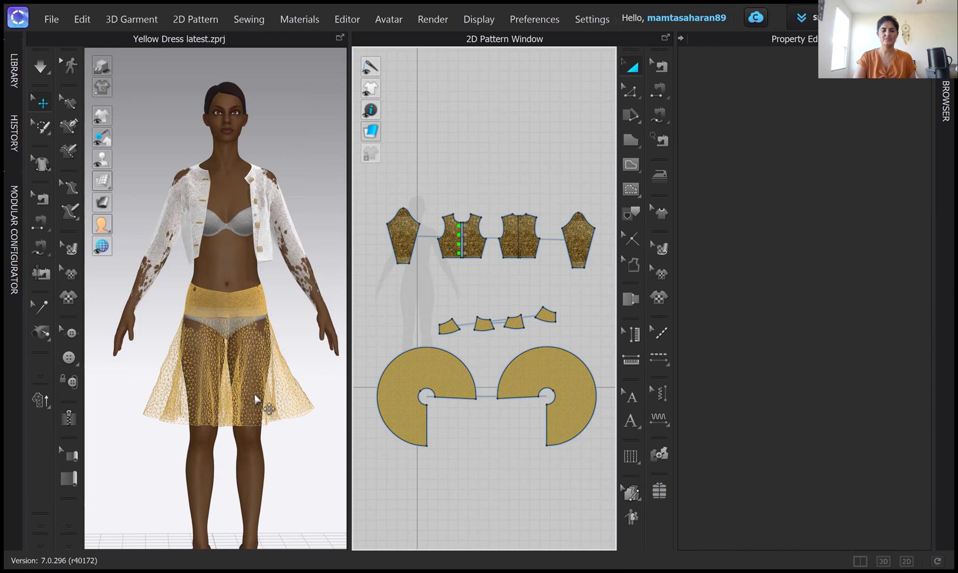
pyautogui.click(288, 390)
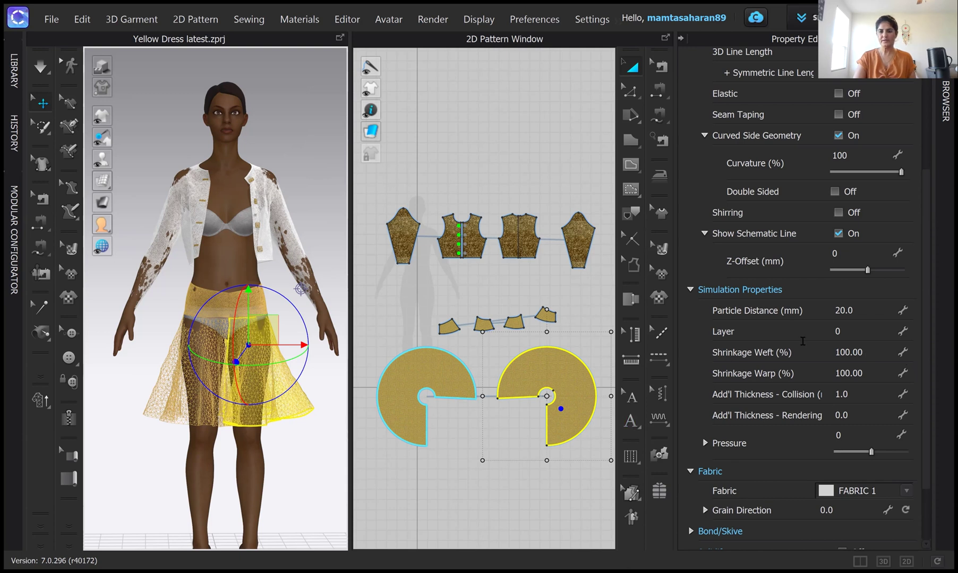
# Select a skirt pattern outline, then clear the selection so nothing is selected.
pyautogui.click(552, 385)
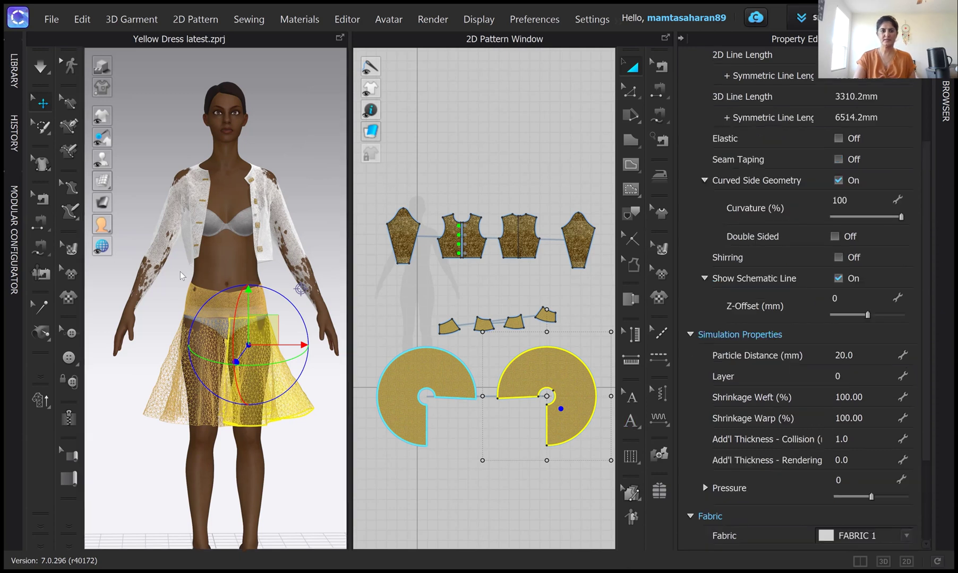
pyautogui.click(225, 270)
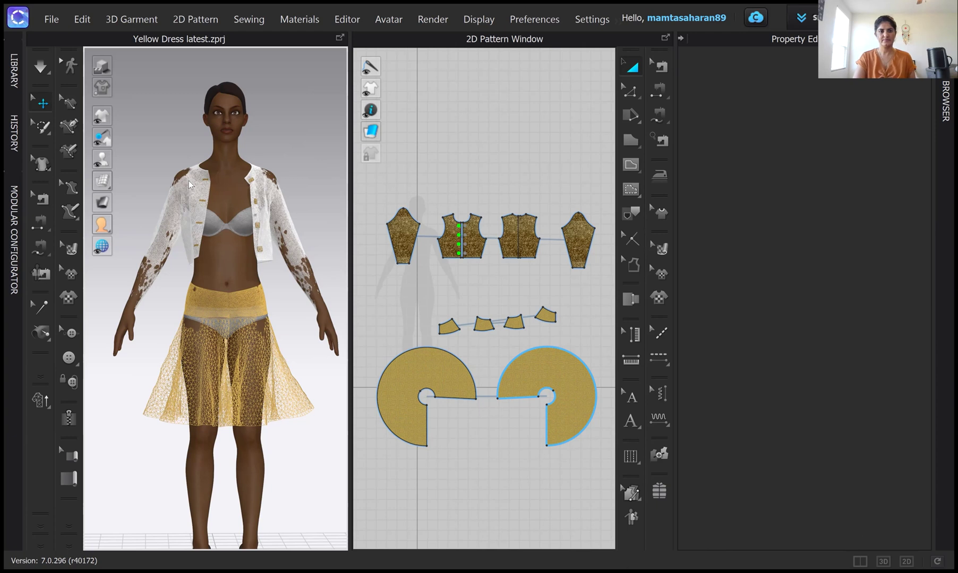
pyautogui.moveTo(102, 180)
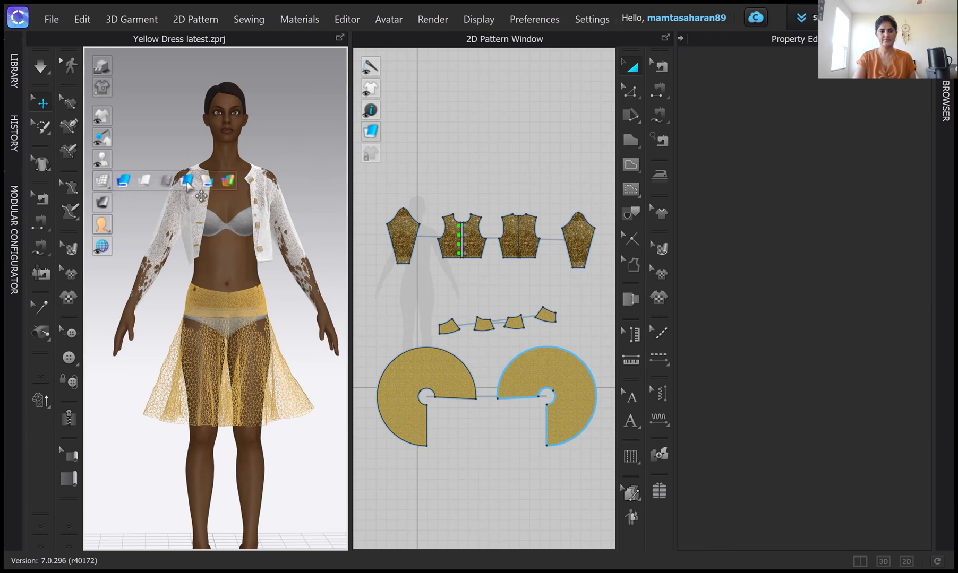
# Restore textured garment display, zoom in on the torso, and select the avatar to show its 0.1 mm skin offset.
pyautogui.click(187, 181)
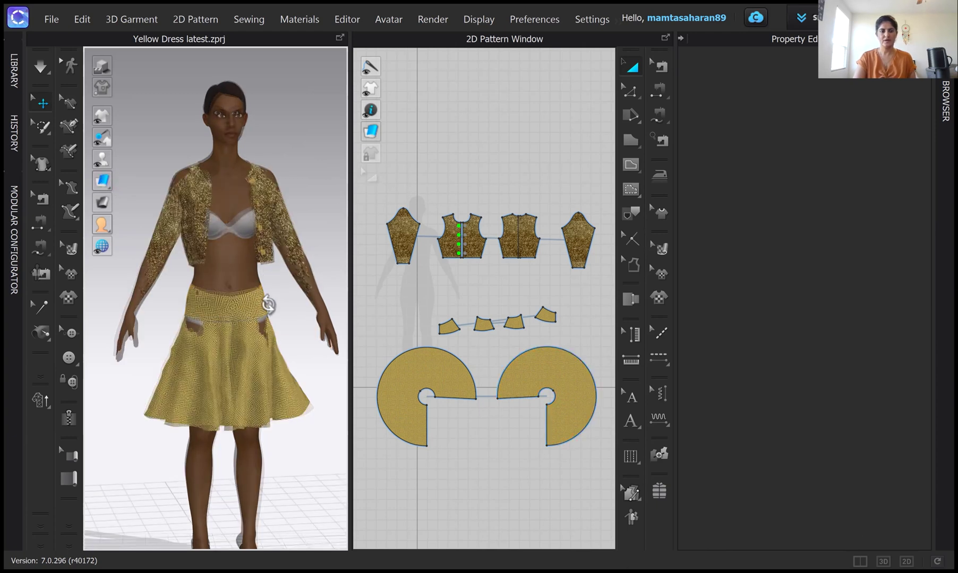
pyautogui.moveTo(255, 311); pyautogui.dragTo(227, 326, button='right')
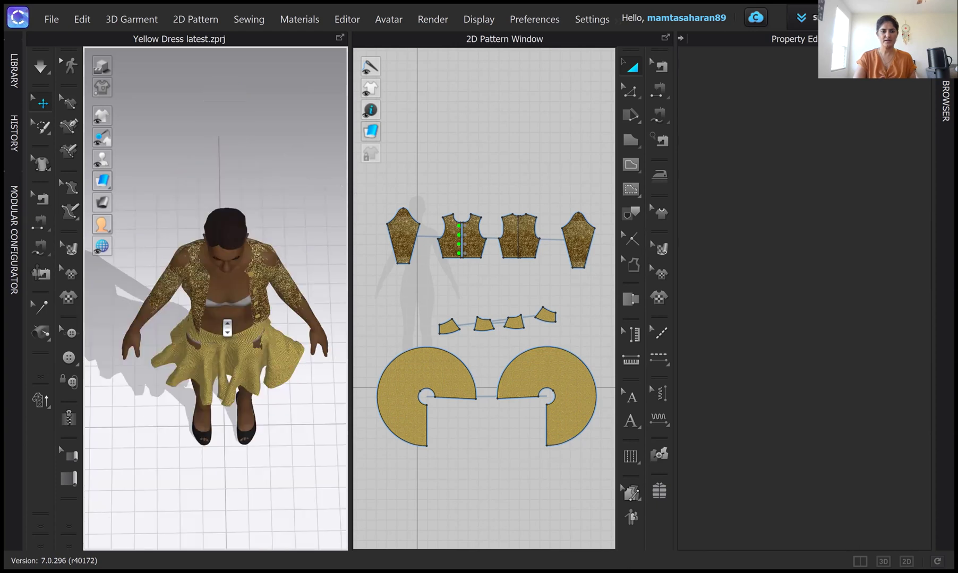
pyautogui.scroll(4, 227, 327)
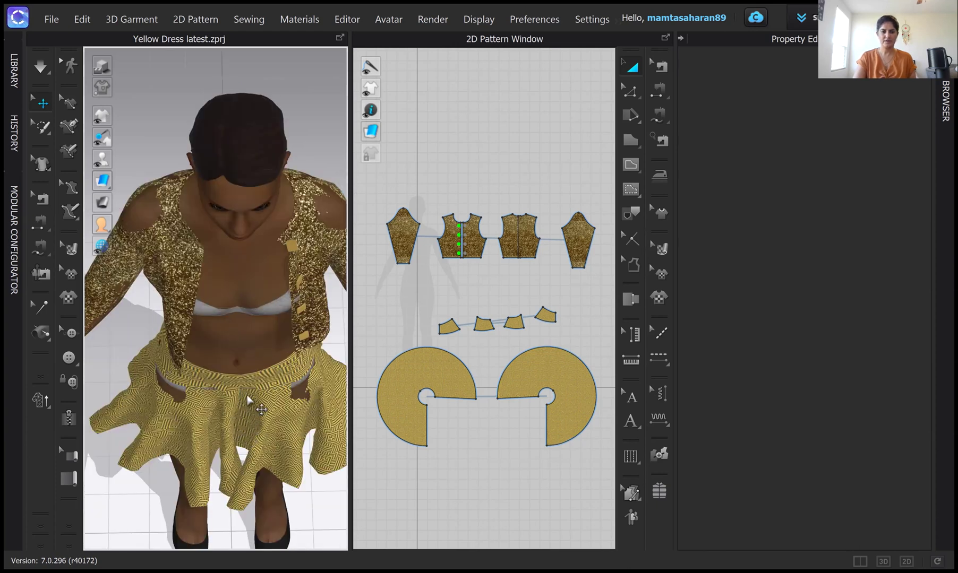
pyautogui.scroll(2, 252, 406)
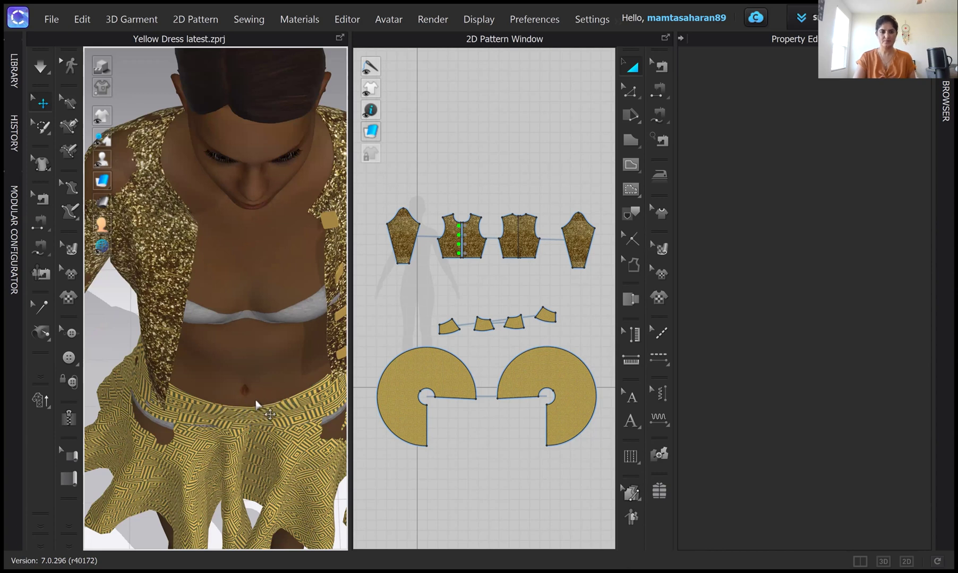
pyautogui.click(258, 362)
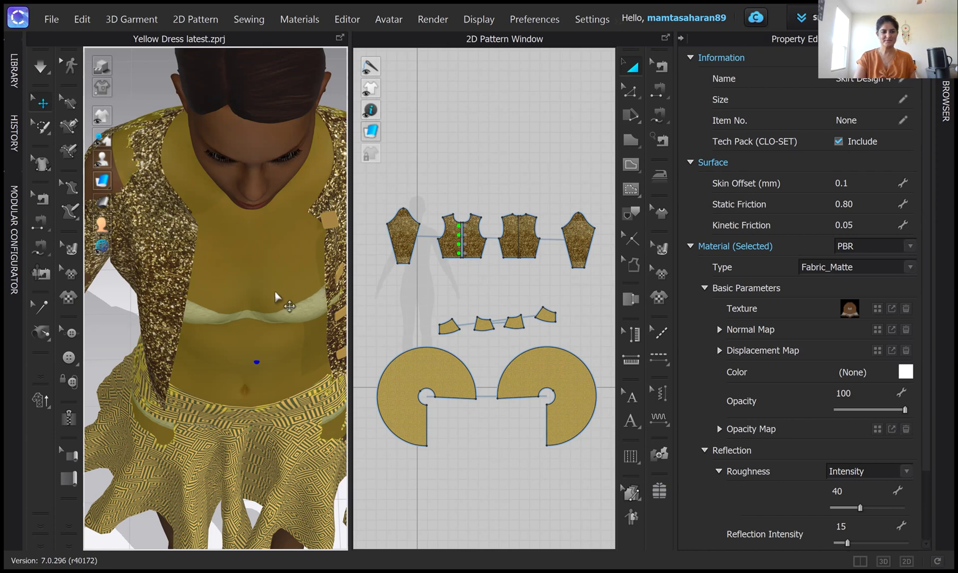
# Deselect the avatar, collapse the Property Editor to its side tab, and reset to front view.
pyautogui.click(531, 205)
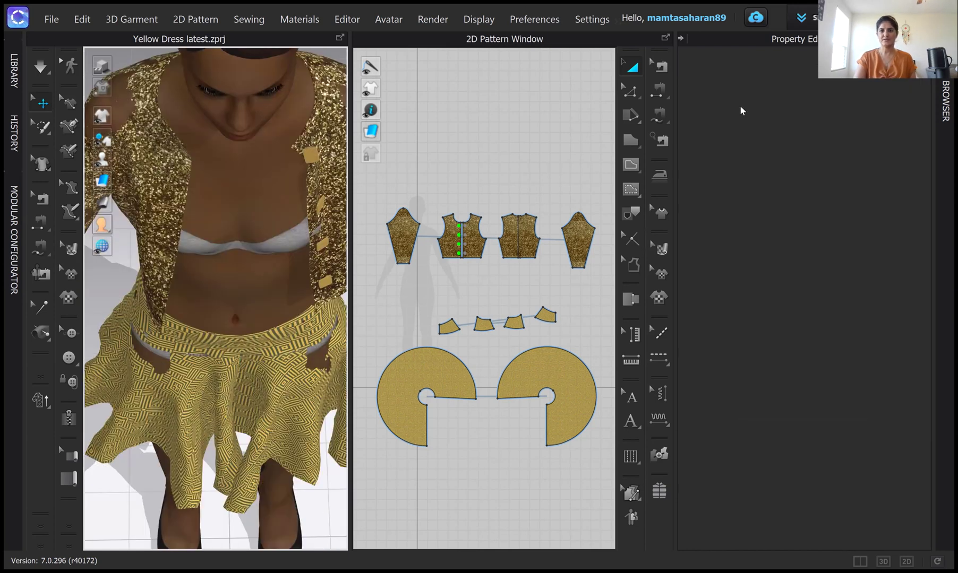
pyautogui.click(680, 39)
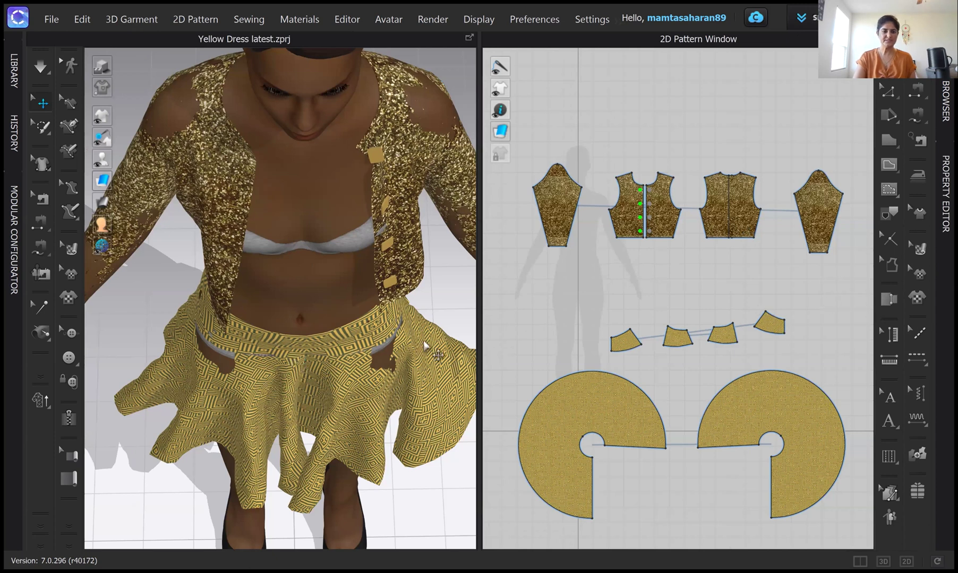
pyautogui.click(42, 404)
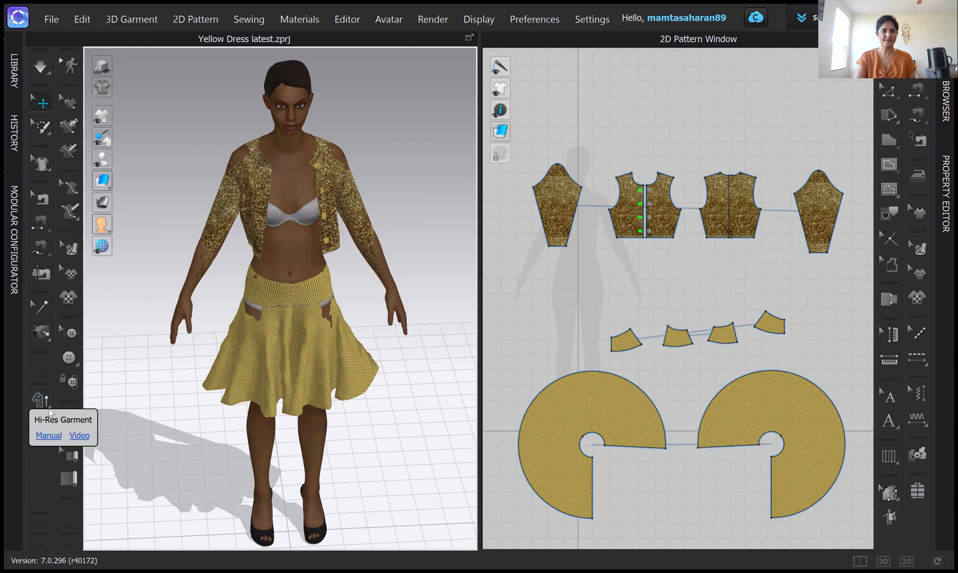
# Enable Hi-Res Garment and confirm hi-res properties: 5 mm particle distance, Fitting simulation quality.
pyautogui.click(53, 406)
pyautogui.click(46, 408)
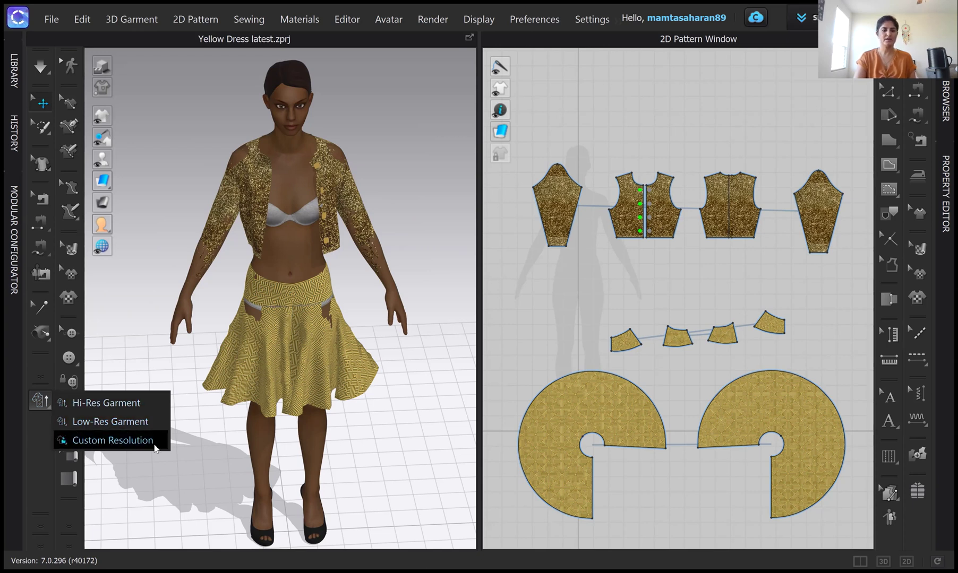
pyautogui.click(110, 405)
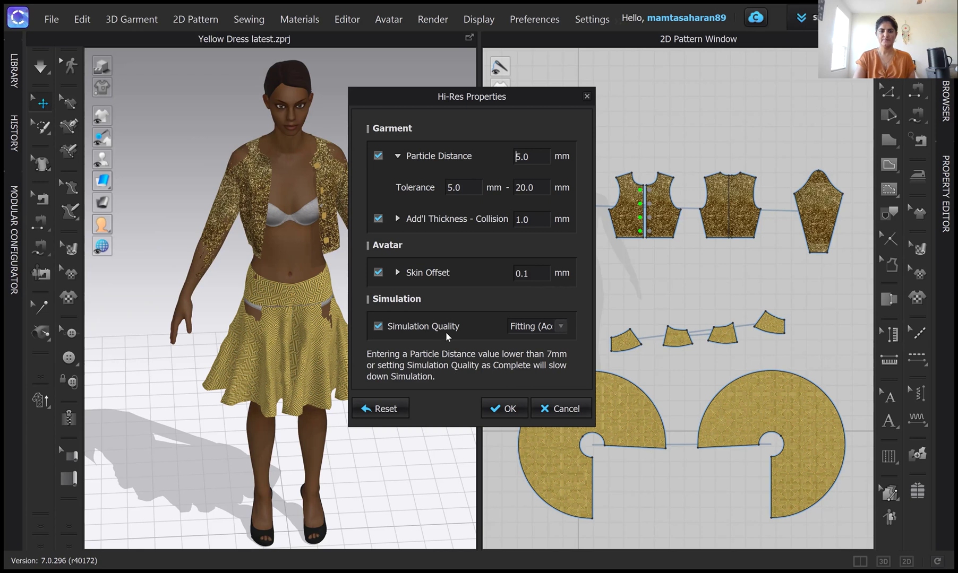
pyautogui.click(559, 328)
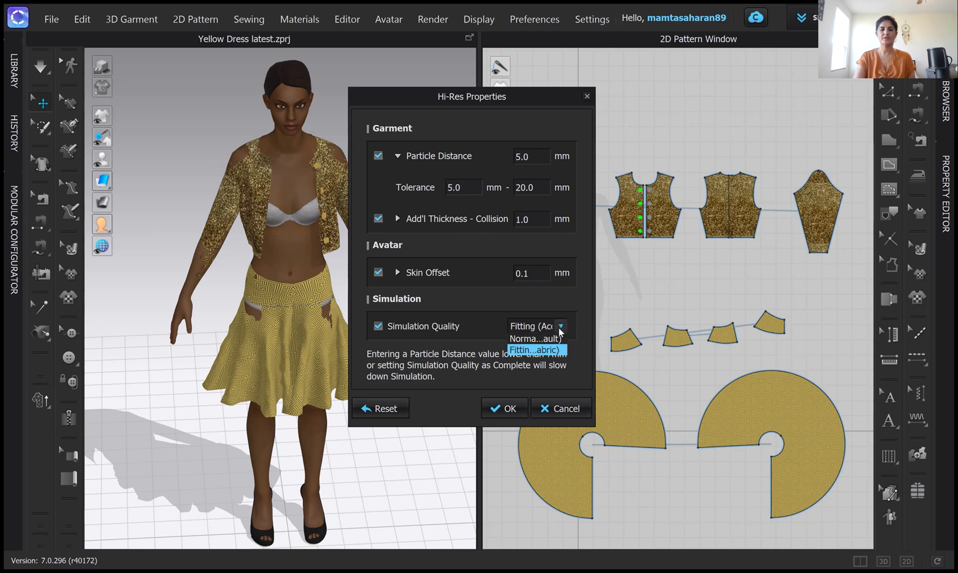
pyautogui.click(526, 351)
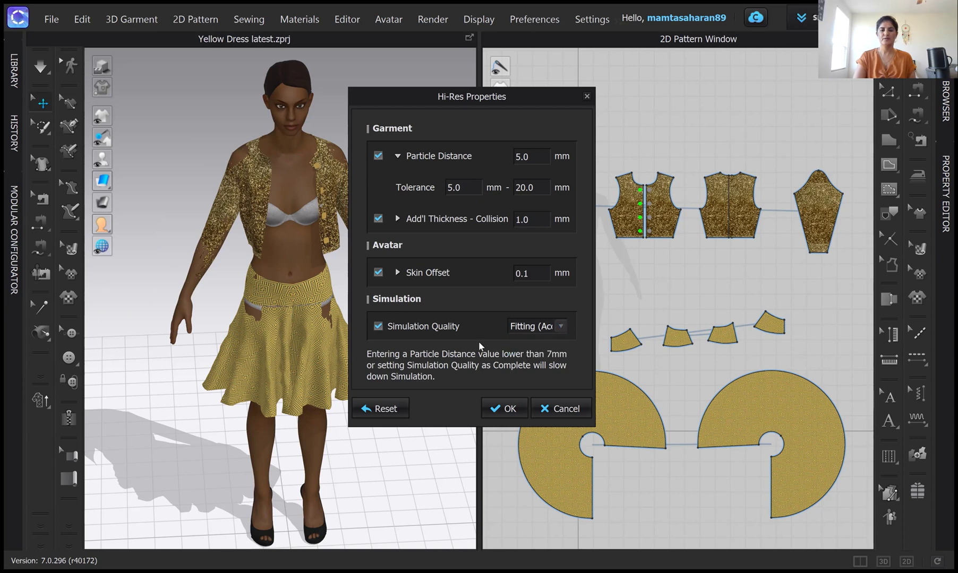
pyautogui.click(503, 411)
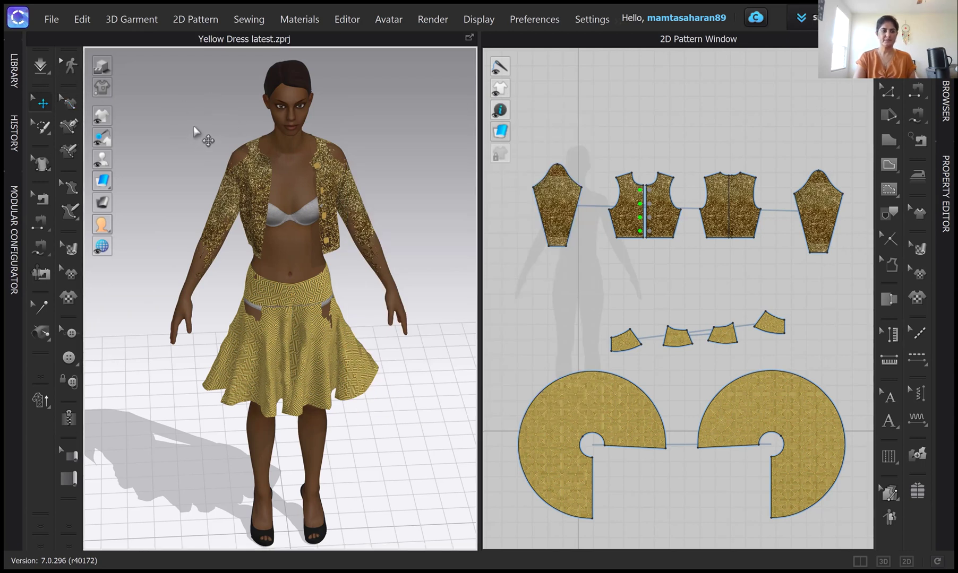
# Run the simulation and zoom out to watch the outfit drape at high resolution.
pyautogui.click(41, 64)
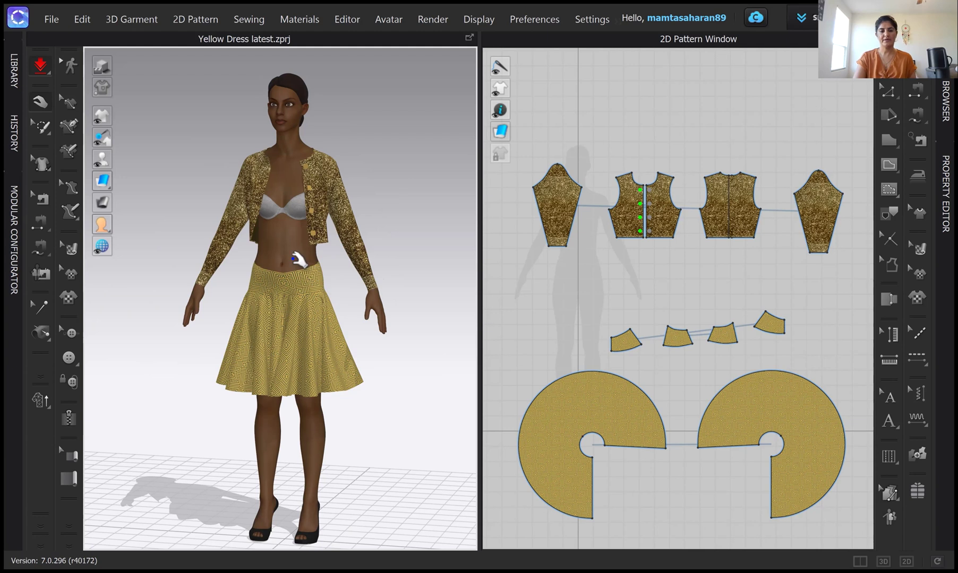
pyautogui.scroll(-2, 299, 342)
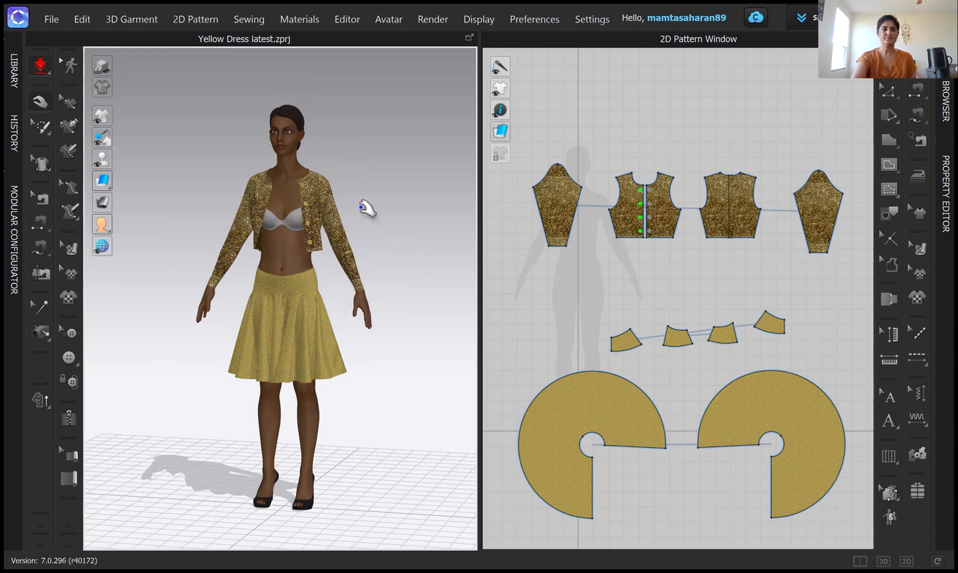
# Stop the simulation with Space, leaving the hi-res drape on the avatar.
pyautogui.press('space')
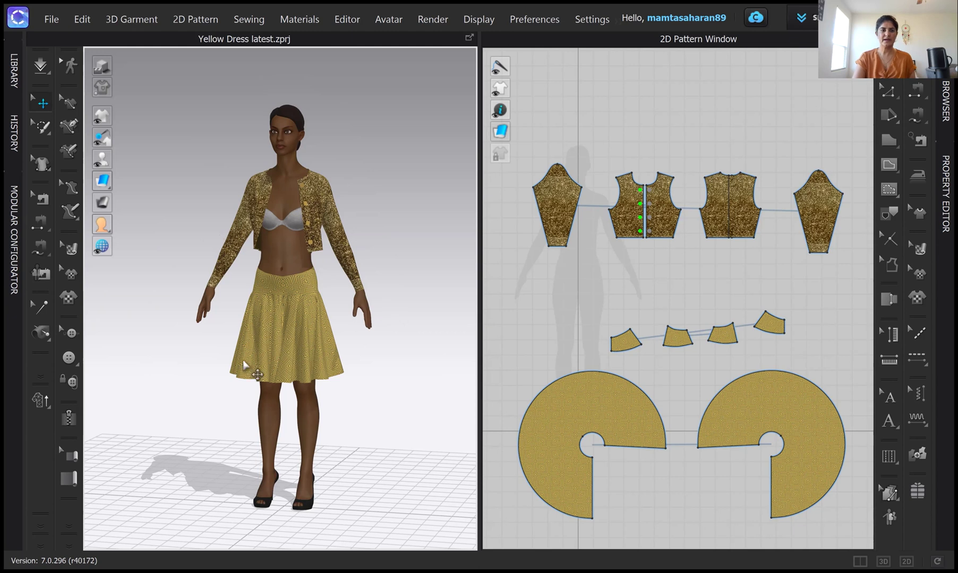
# Switch back to Low-Res: 20 mm particle distance, 2.5 mm collision thickness, 3 mm skin offset.
pyautogui.click(50, 408)
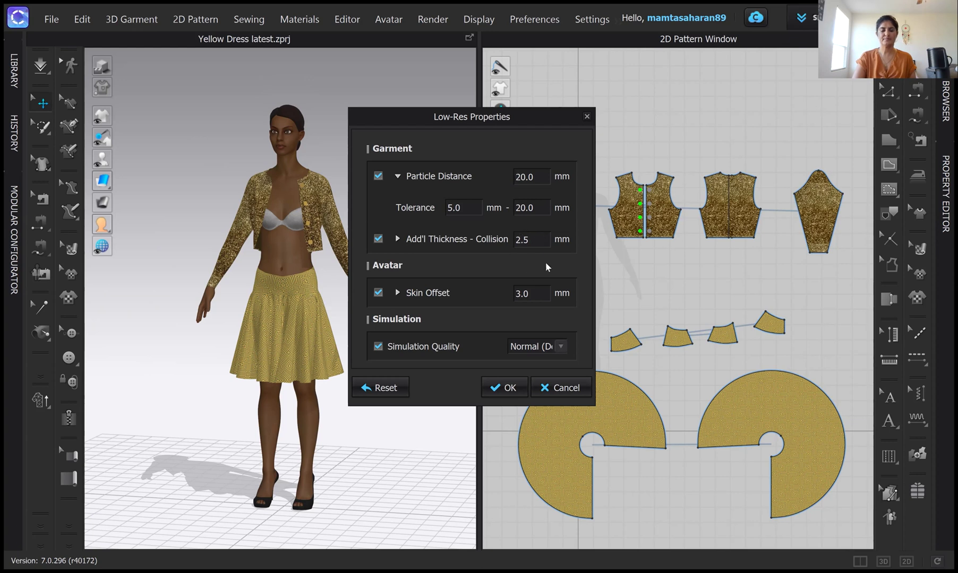
pyautogui.click(507, 387)
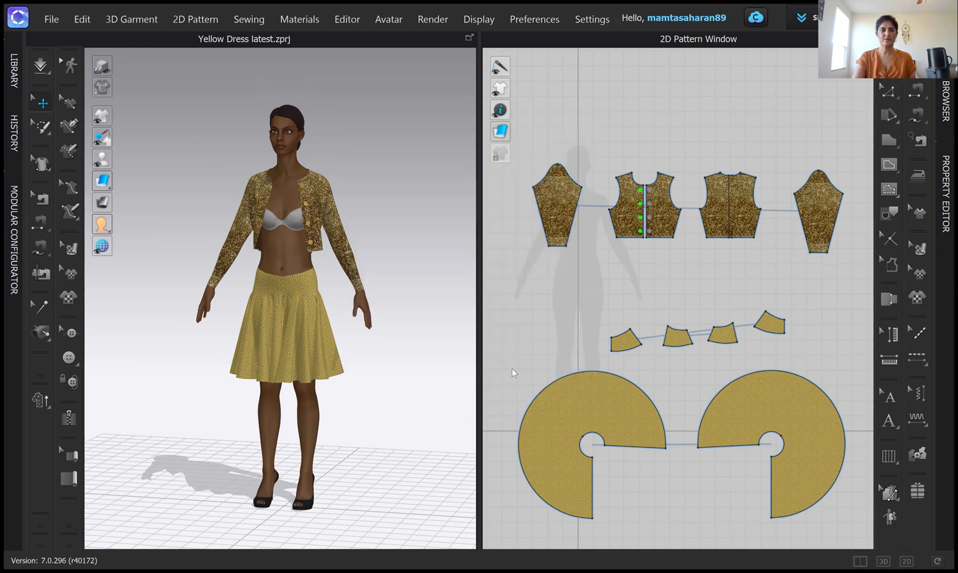